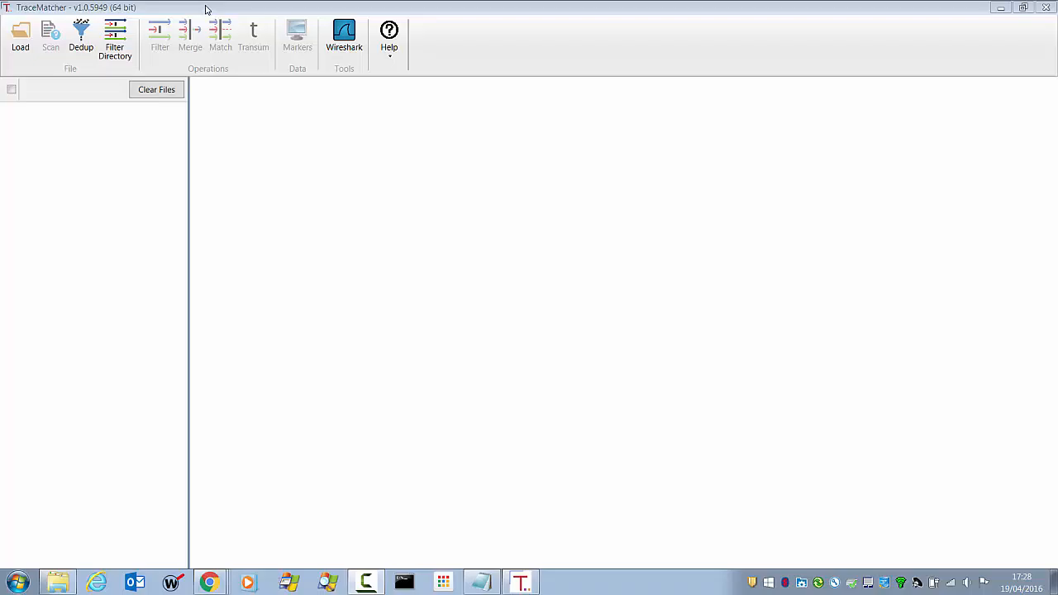
# Load the six capture files pc_00014 through pc_00019 from the mrk02 pc folder.
pyautogui.click(207, 9)
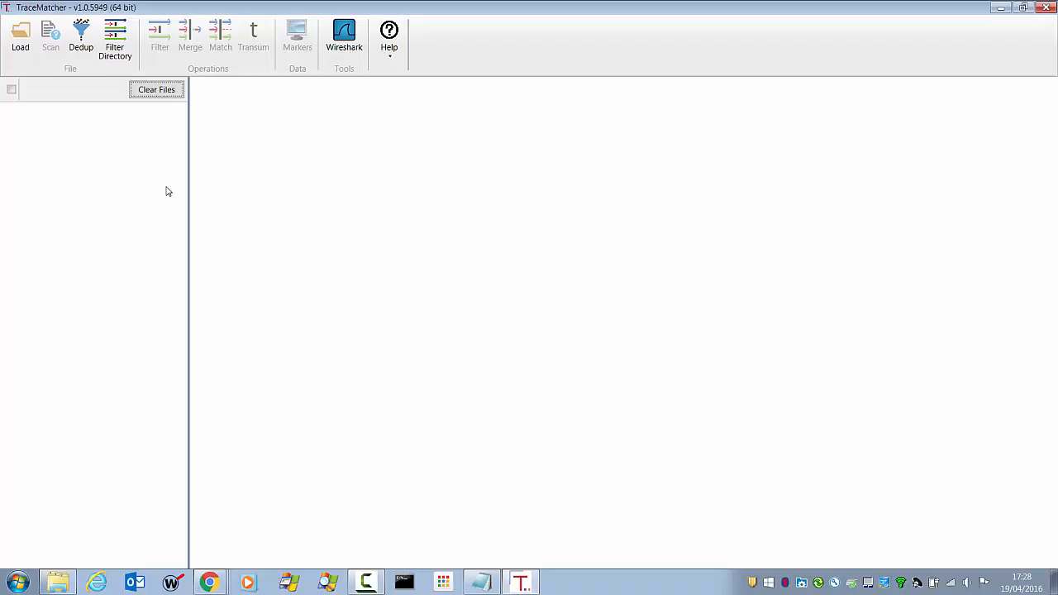
pyautogui.click(20, 37)
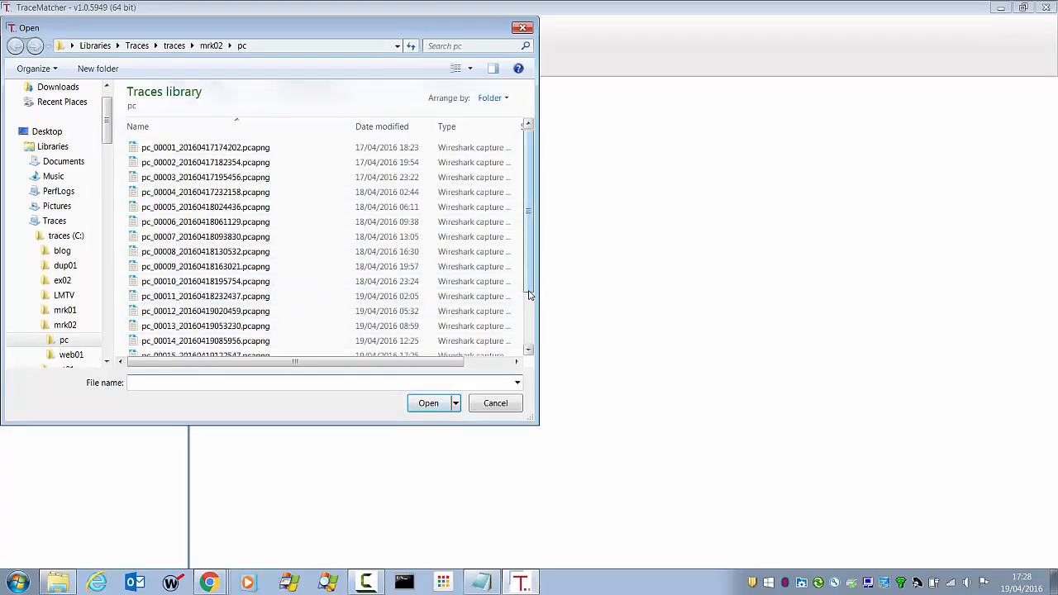
pyautogui.moveTo(530, 295); pyautogui.dragTo(531, 350)
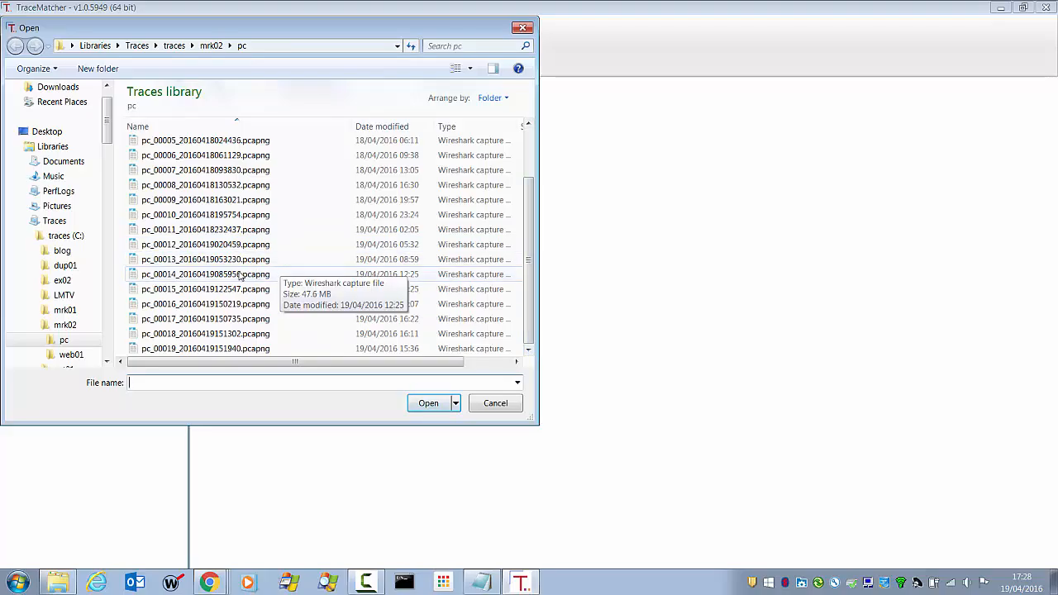
pyautogui.click(208, 275)
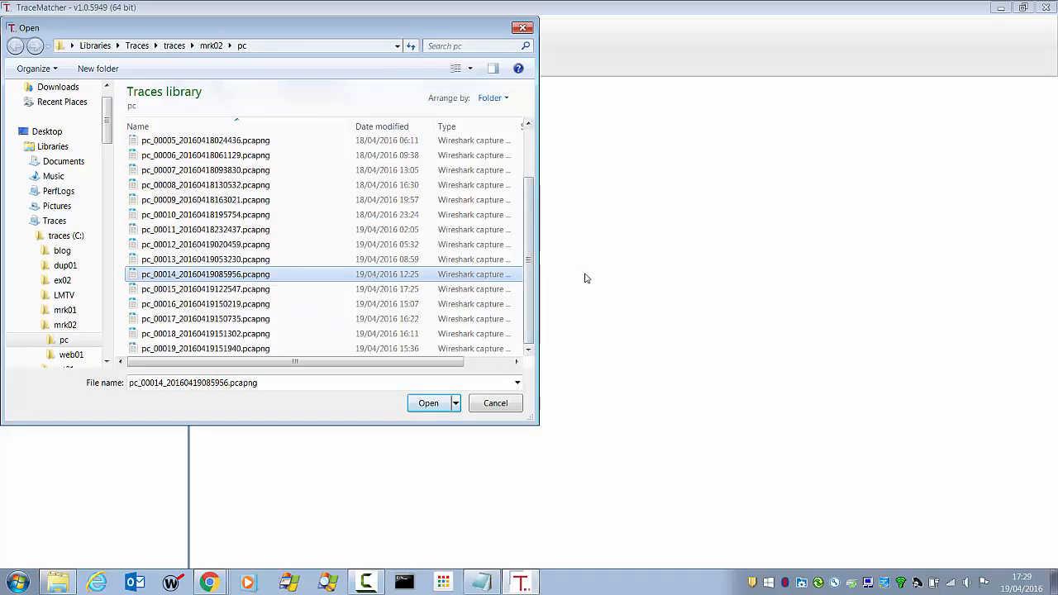
pyautogui.hotkey('shift', 'Down')
pyautogui.hotkey('shift', 'Down')
pyautogui.hotkey('shift', 'Down')
pyautogui.hotkey('shift', 'Down')
pyautogui.hotkey('shift', 'Down')
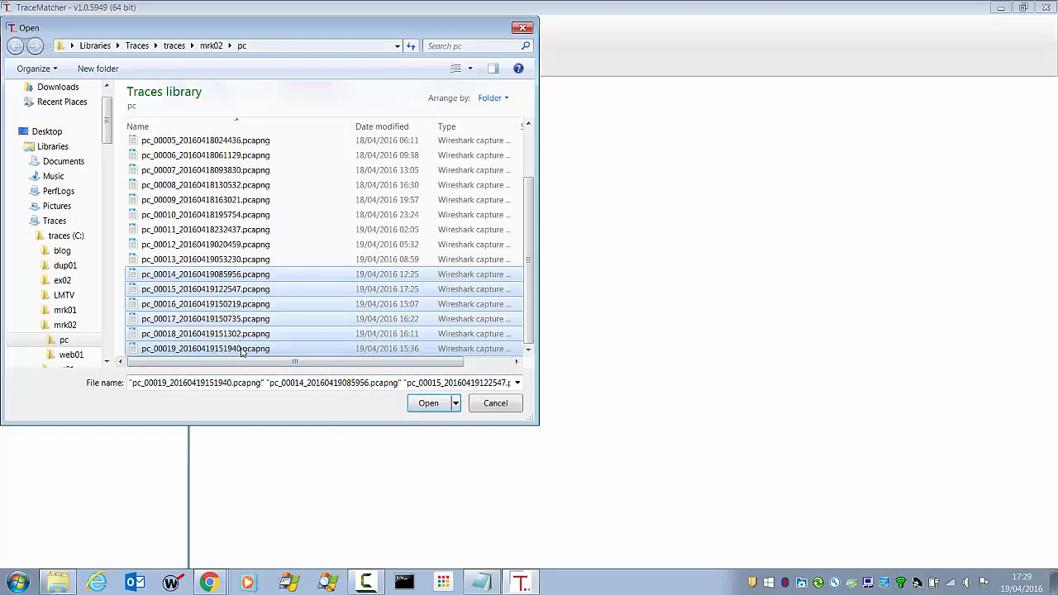
pyautogui.click(429, 404)
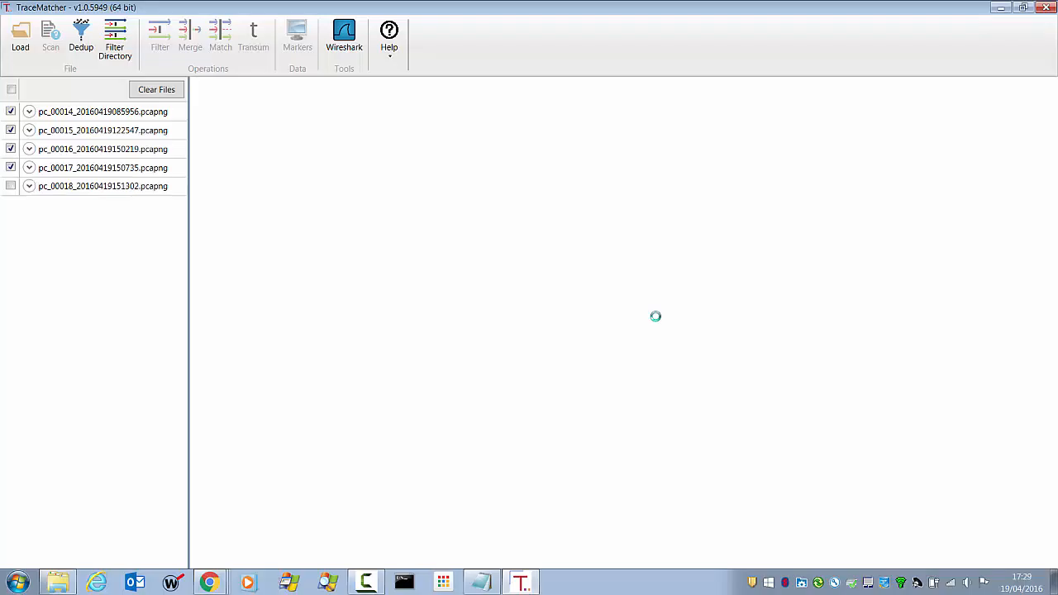
# Find the markers in all loaded trace files, enlarging the file status list and widening the results' File Name column.
pyautogui.click(299, 30)
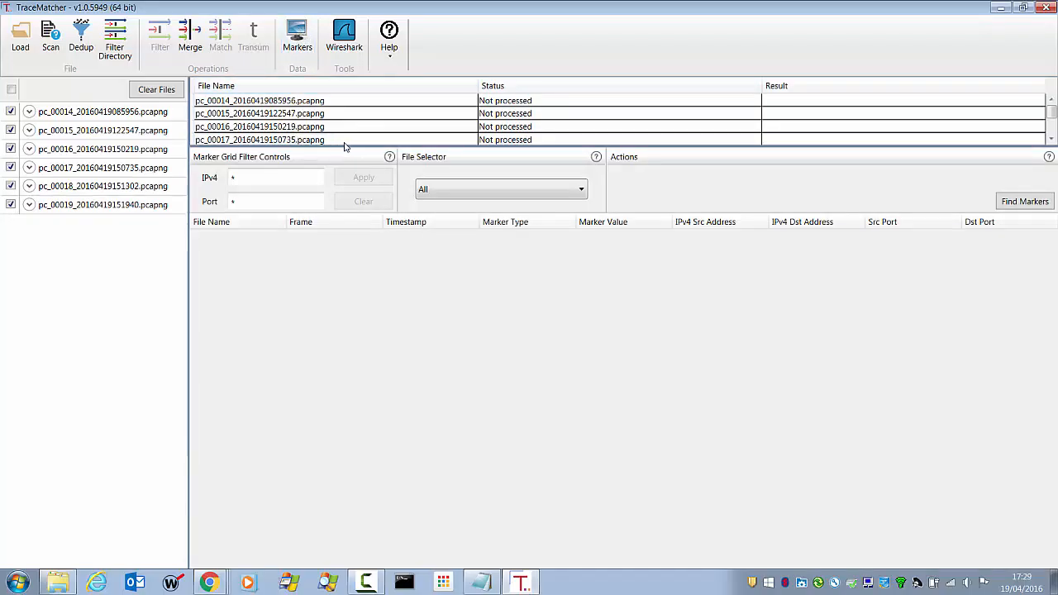
pyautogui.moveTo(340, 147); pyautogui.dragTo(350, 199)
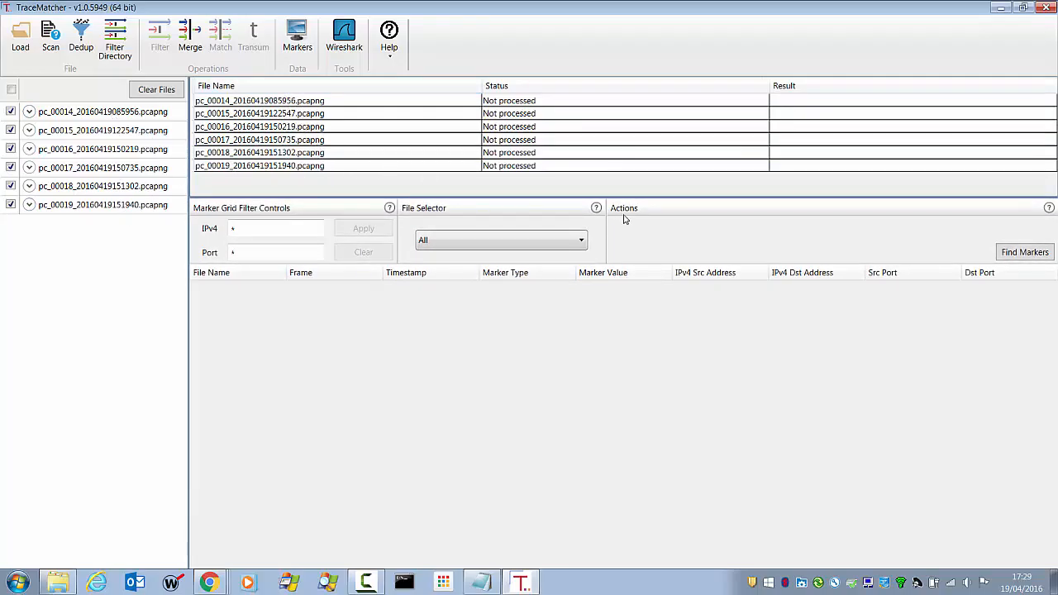
pyautogui.click(1021, 260)
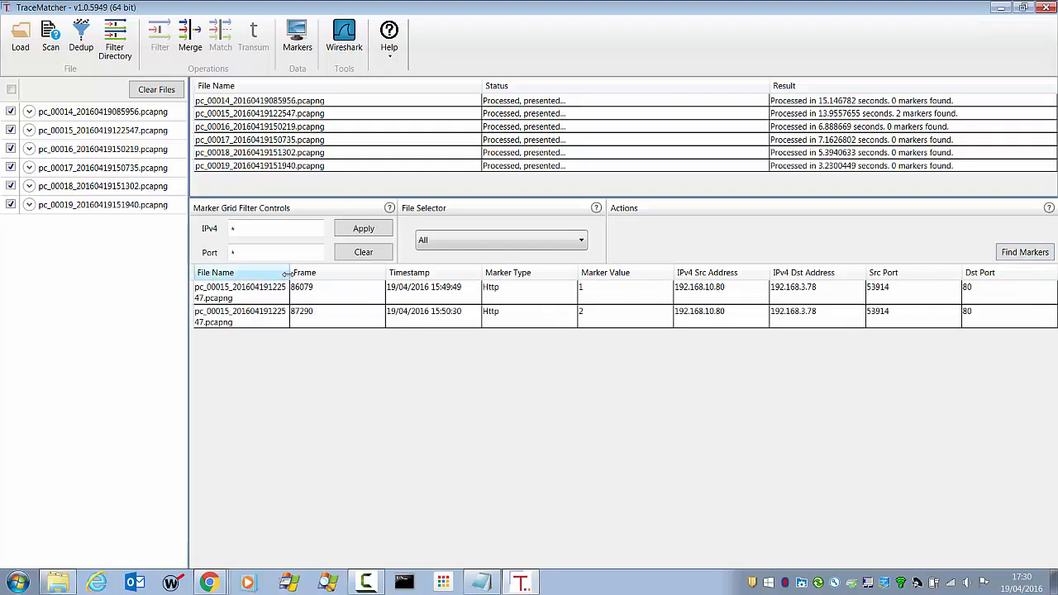
pyautogui.moveTo(290, 272); pyautogui.dragTo(350, 272)
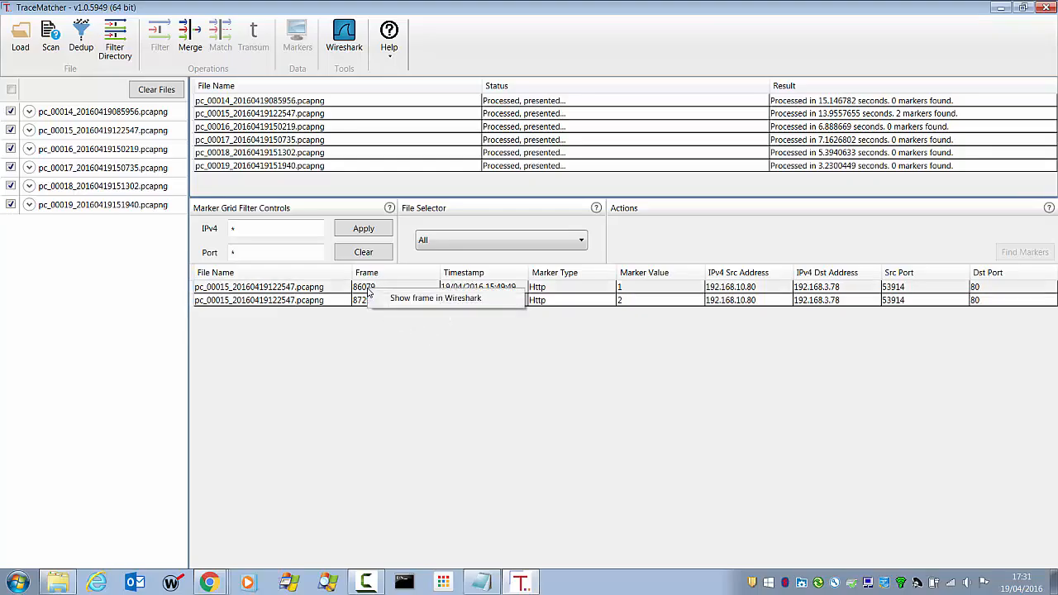
# Show the frame of marker 1 in Wireshark and step through the packets captured several seconds after it.
pyautogui.click(429, 301)
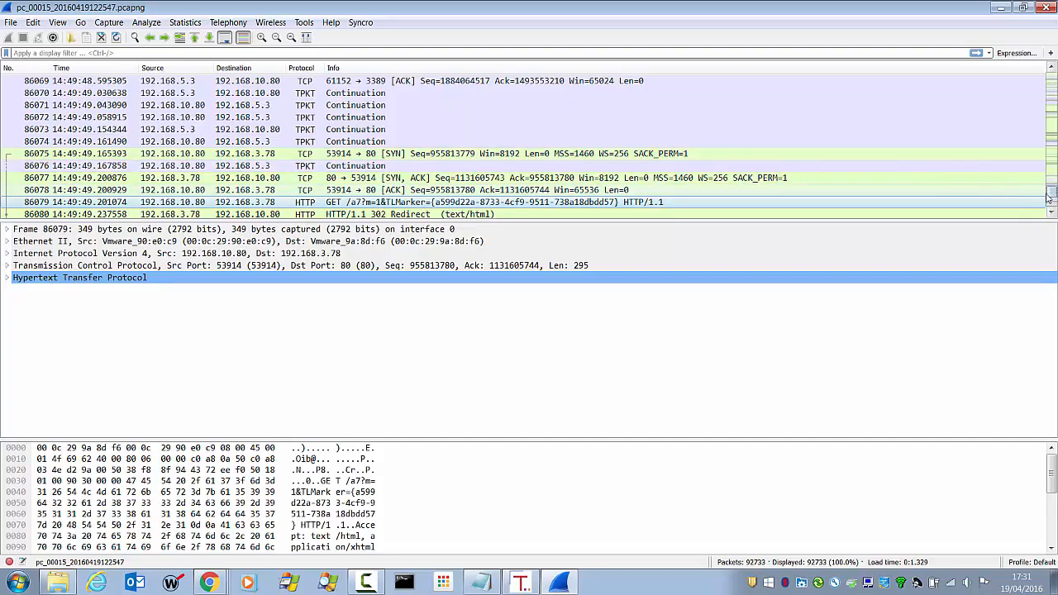
pyautogui.moveTo(1048, 196); pyautogui.dragTo(1052, 192)
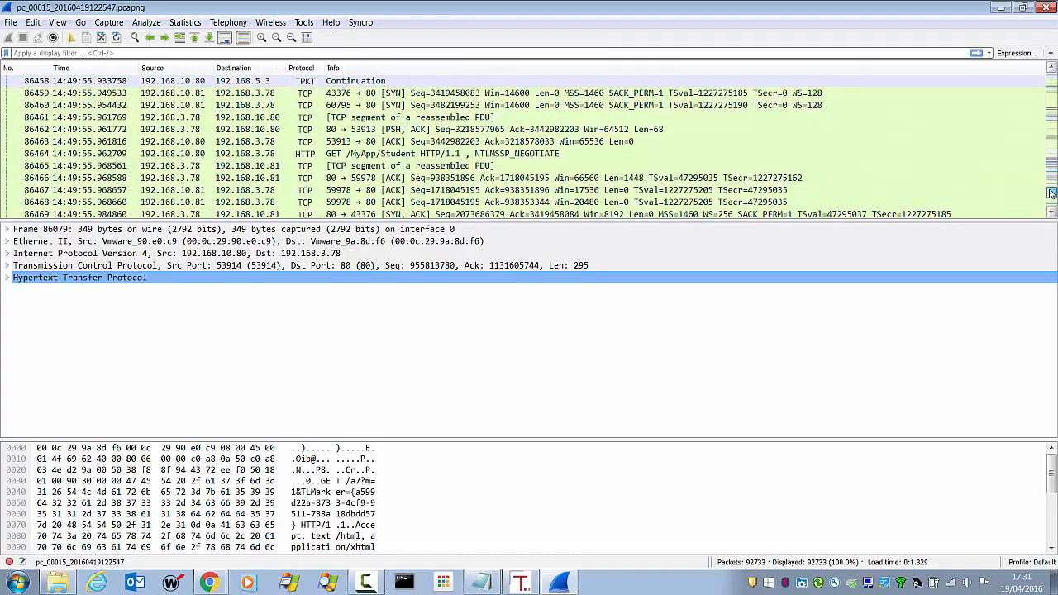
pyautogui.click(678, 159)
pyautogui.press('Down')
pyautogui.press('Down')
pyautogui.press('Down')
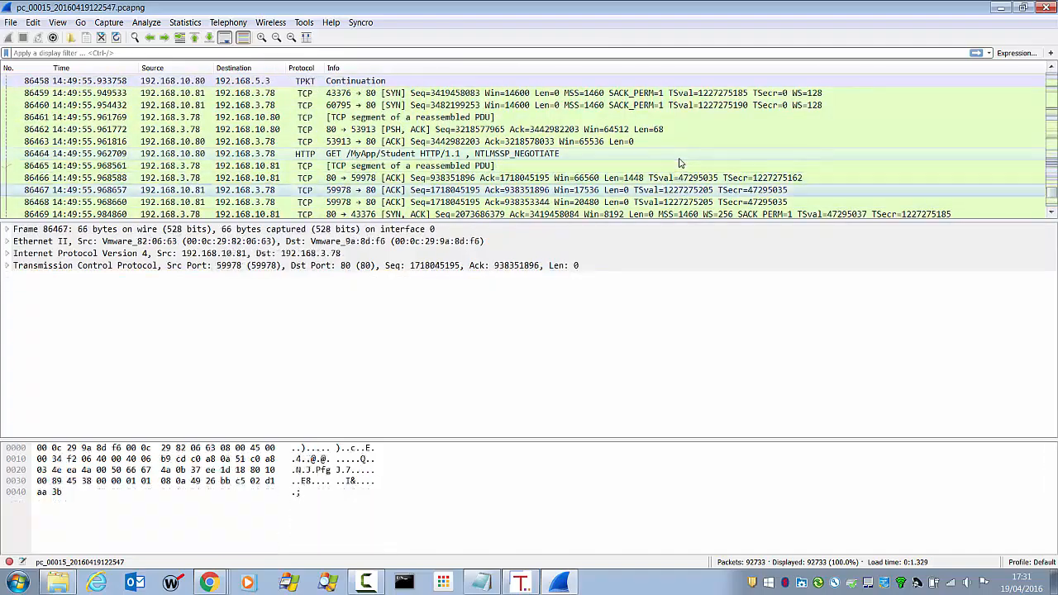
pyautogui.press('Down')
pyautogui.press('Down')
pyautogui.press('Down')
pyautogui.press('Down')
pyautogui.press('Down')
pyautogui.press('Down')
pyautogui.press('Down')
pyautogui.press('Down')
pyautogui.press('Down')
pyautogui.press('Down')
pyautogui.press('Down')
pyautogui.press('Down')
pyautogui.press('Down')
pyautogui.press('Down')
pyautogui.press('Down')
pyautogui.press('Down')
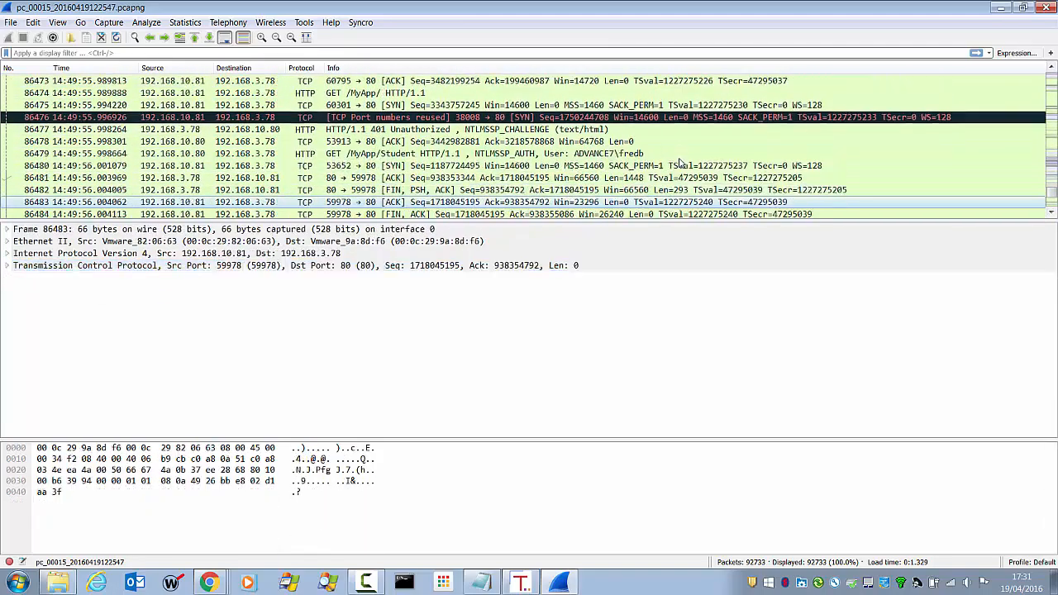
pyautogui.press('Down')
pyautogui.press('Down')
pyautogui.press('Down')
pyautogui.press('Down')
pyautogui.press('Down')
pyautogui.press('Down')
pyautogui.press('Down')
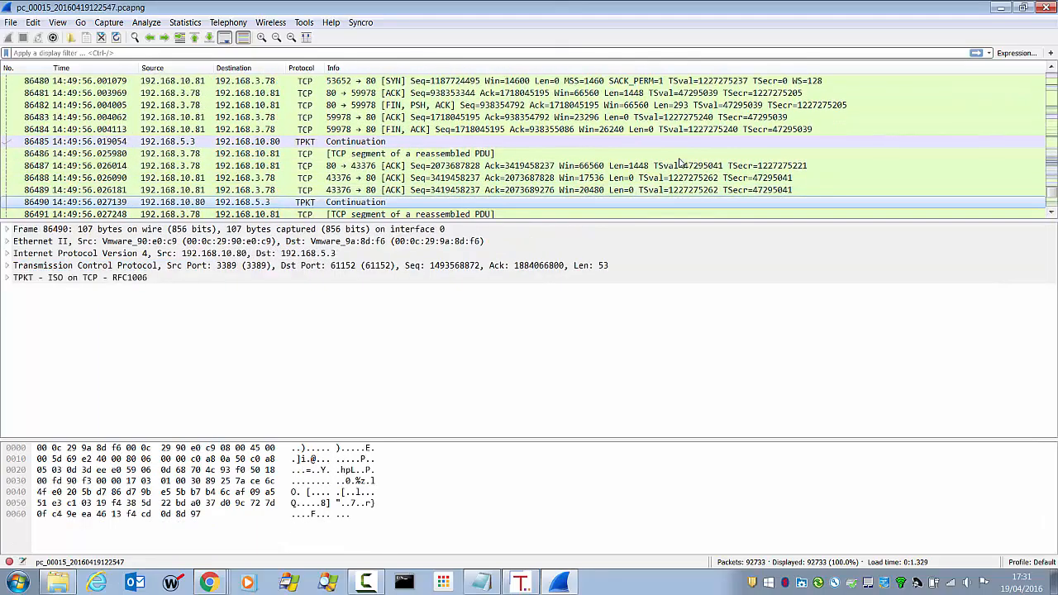
pyautogui.press('Down')
pyautogui.press('Down')
pyautogui.press('Down')
pyautogui.press('Down')
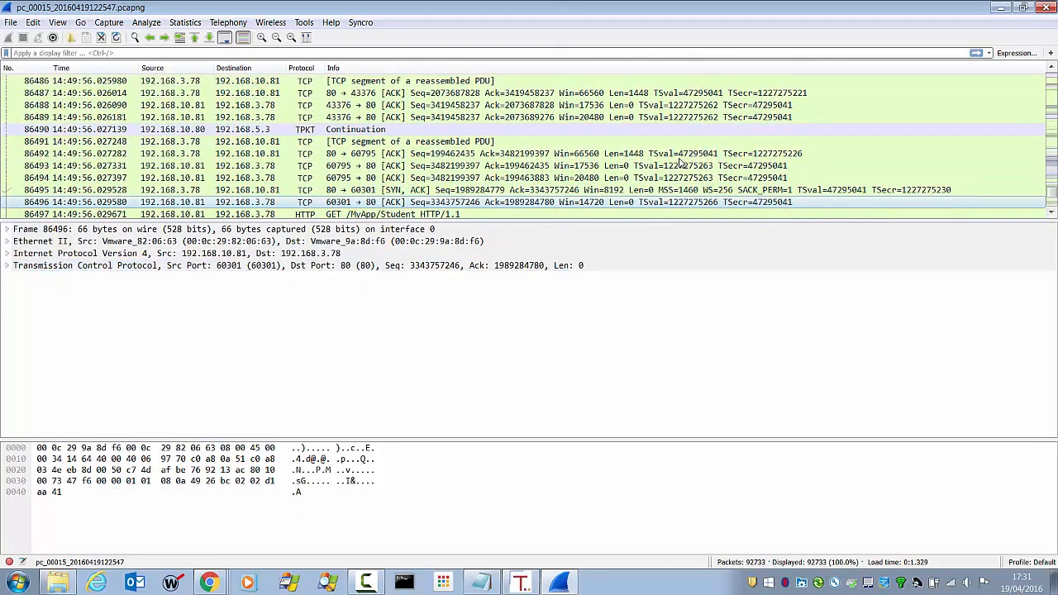
pyautogui.press('Down')
pyautogui.press('Down')
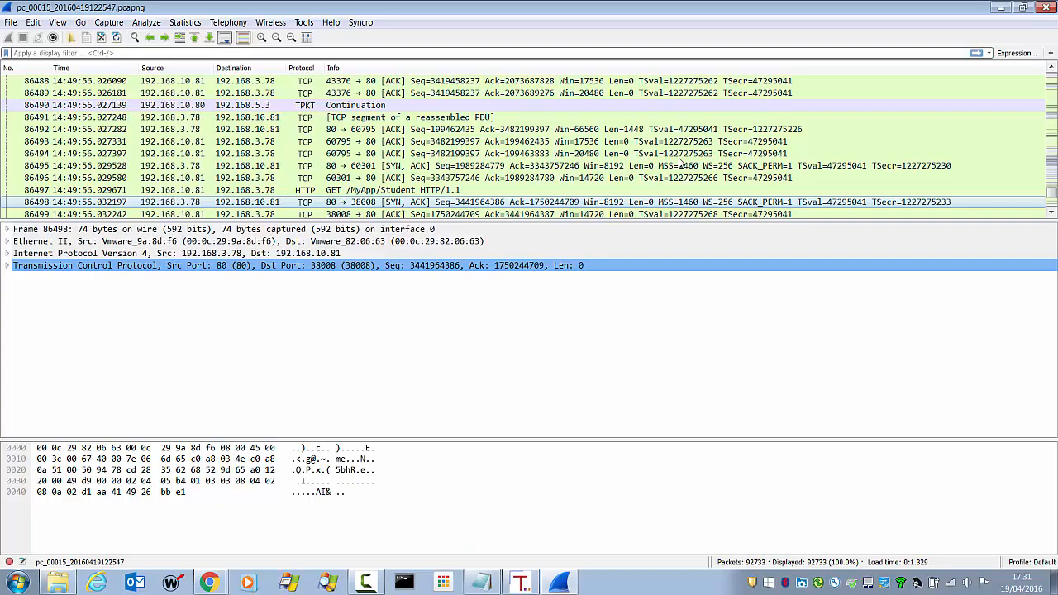
# Search the packet list from the first packet for the string "a7?m=1", and close Wireshark.
pyautogui.hotkey('ctrl', 'Home')
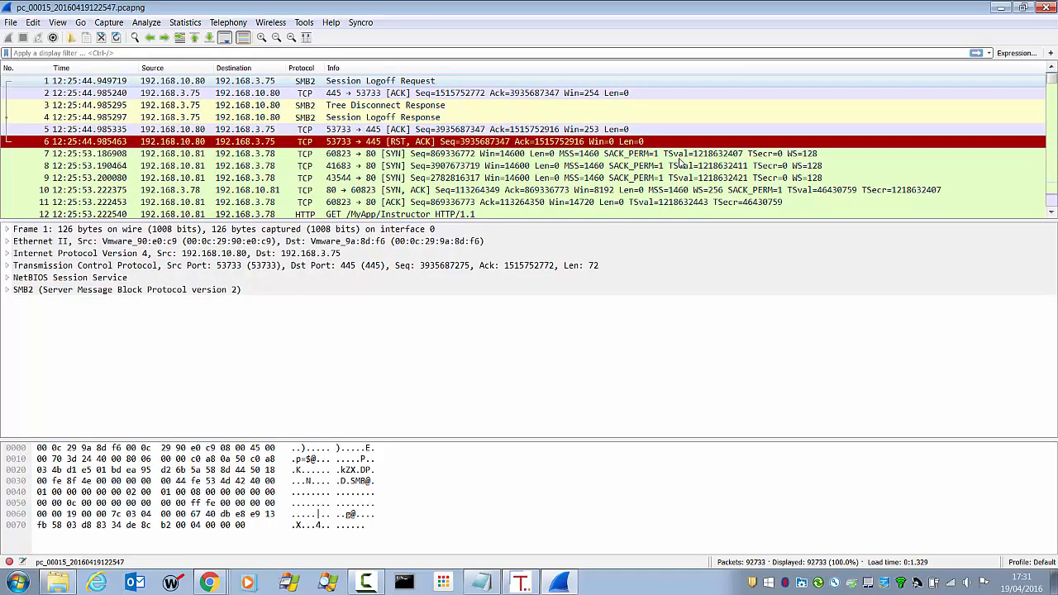
pyautogui.hotkey('ctrl', 'f')
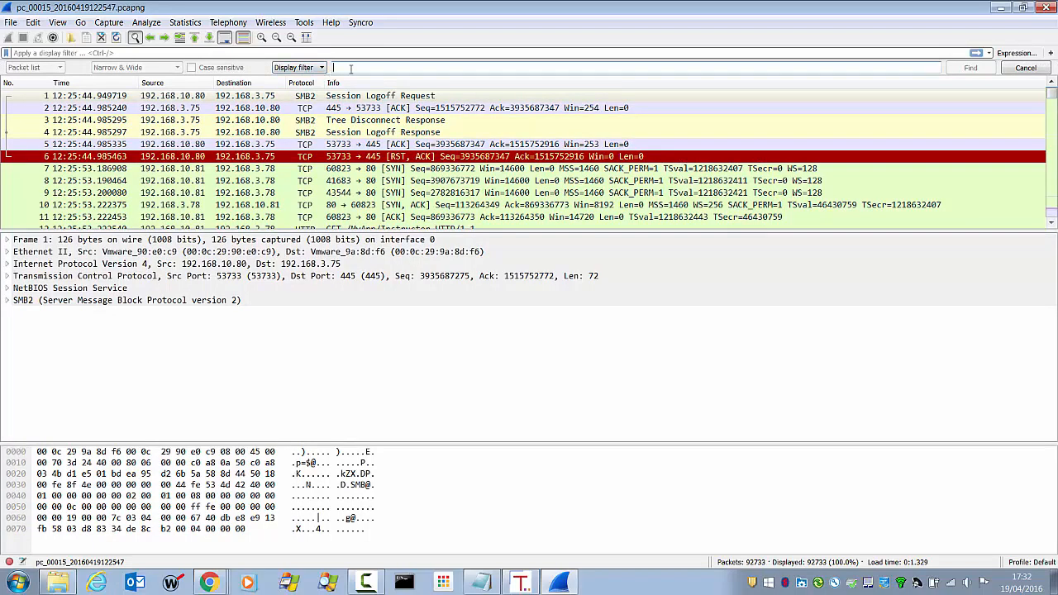
pyautogui.write('a')
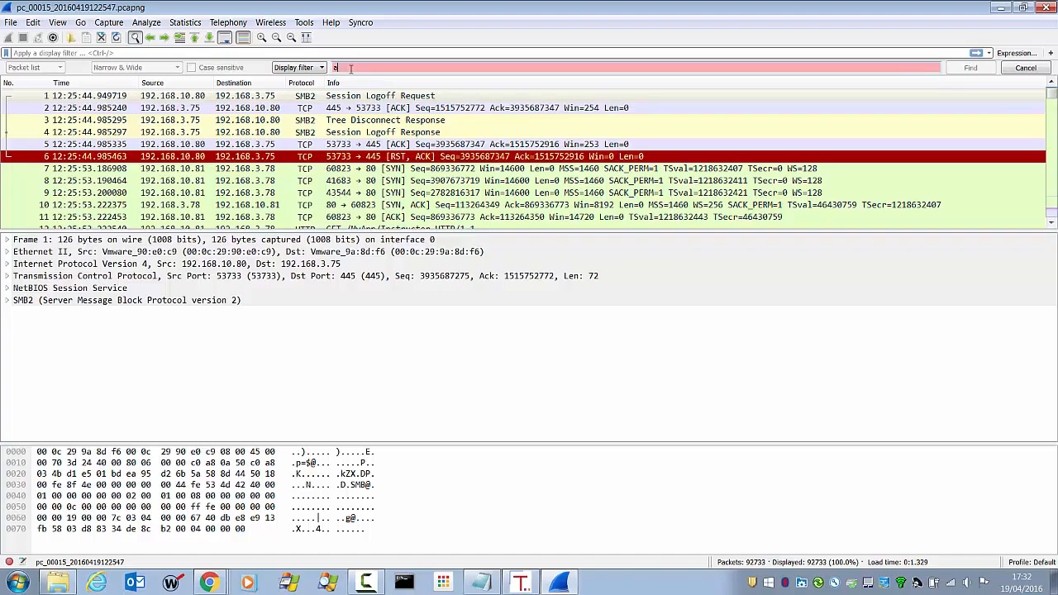
pyautogui.write('77m=1')
pyautogui.click(310, 68)
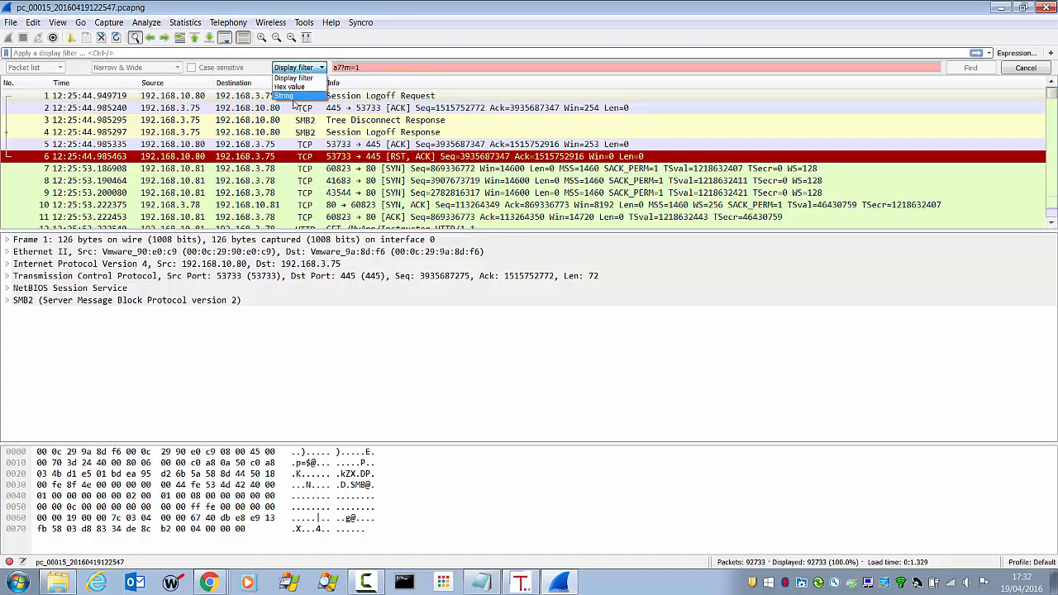
pyautogui.click(289, 96)
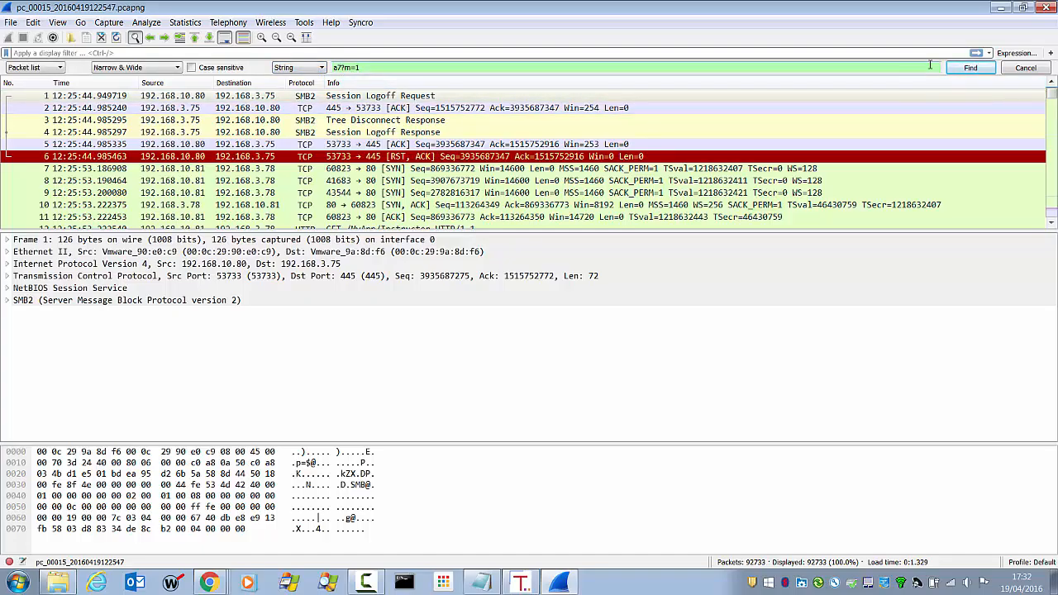
pyautogui.click(964, 73)
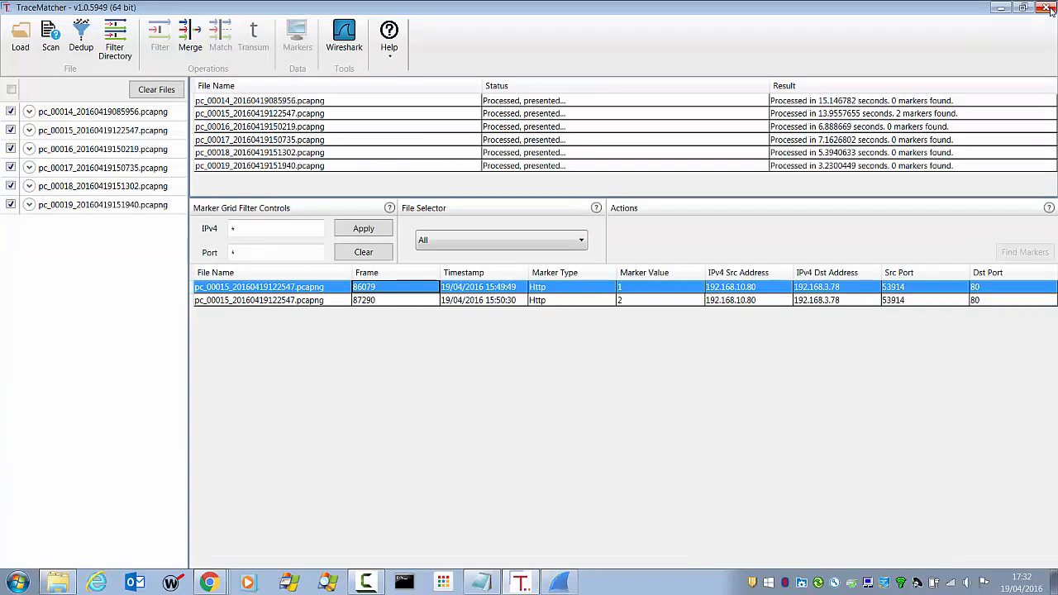
pyautogui.click(1047, 9)
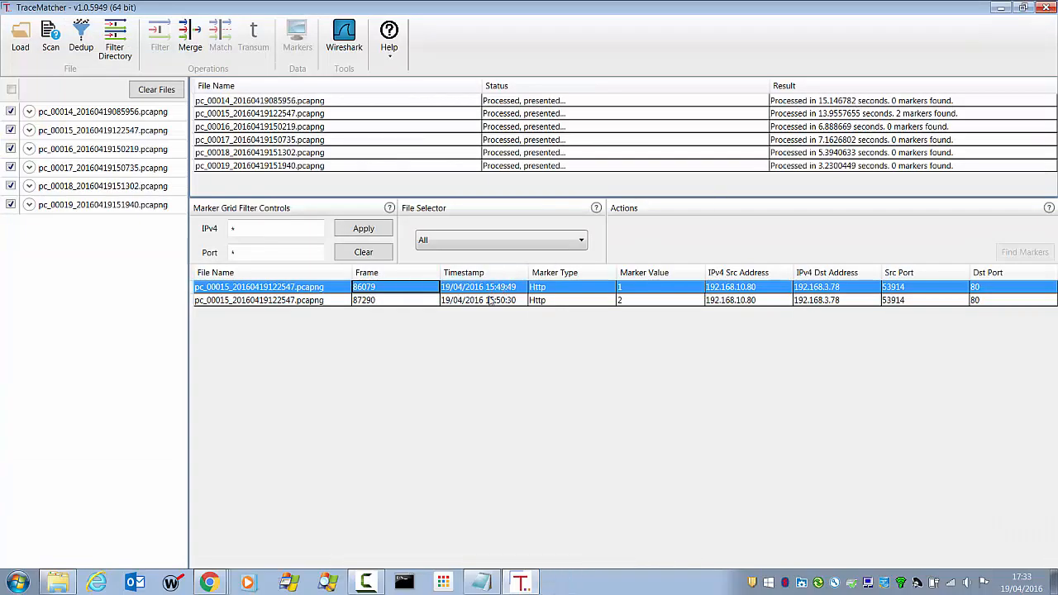
# Show the frame of marker 2 from the TraceMatcher results in Wireshark.
pyautogui.click(294, 303)
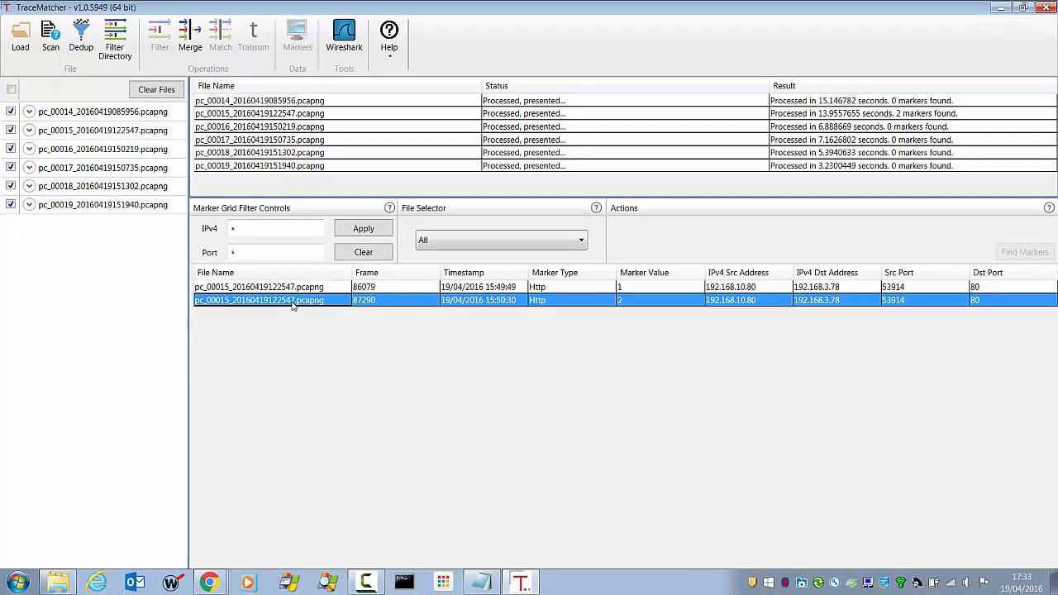
pyautogui.rightClick(377, 302)
pyautogui.click(438, 310)
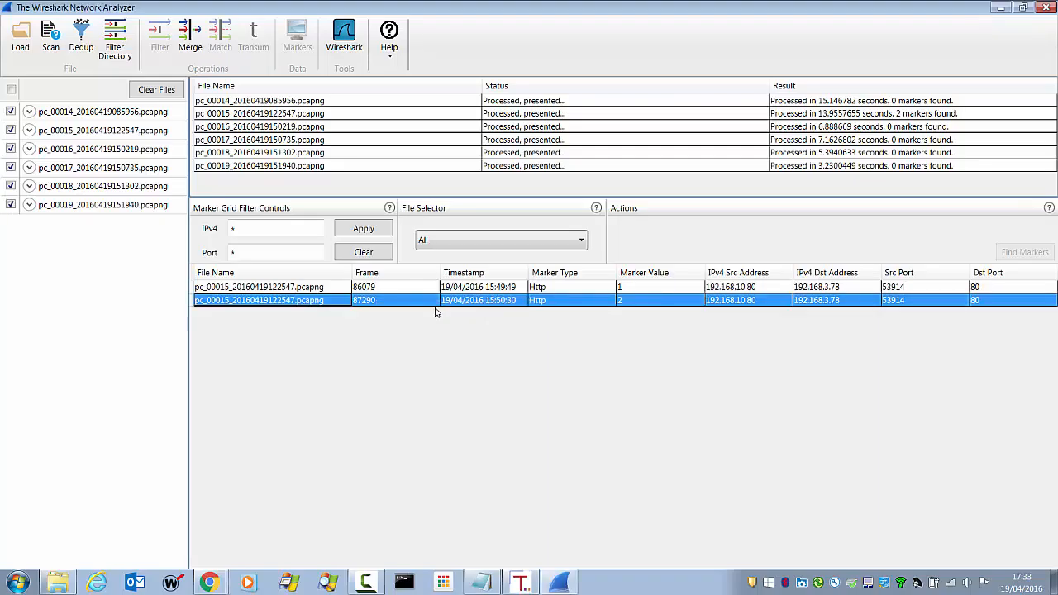